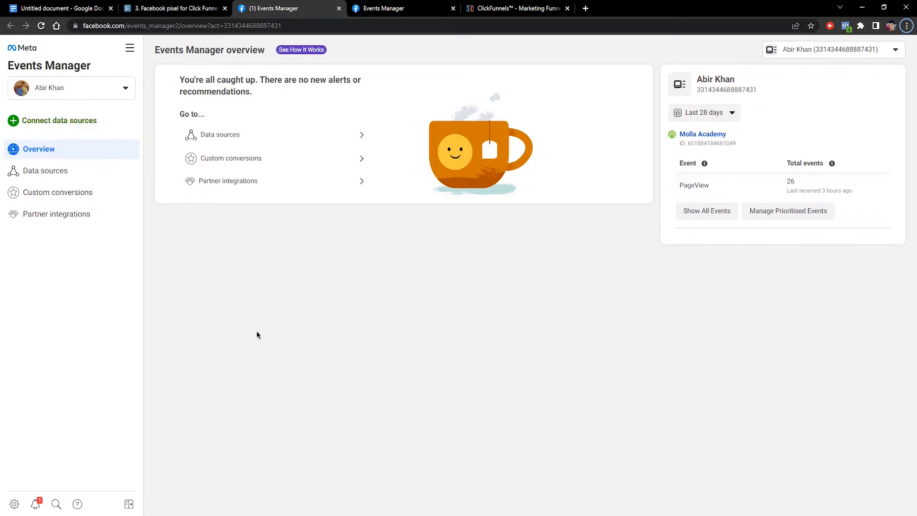
Switch to the Workflowy notes '3. Facebook pixel for Click Funnels'
{"action": "left_click", "coordinate": [175, 8]}
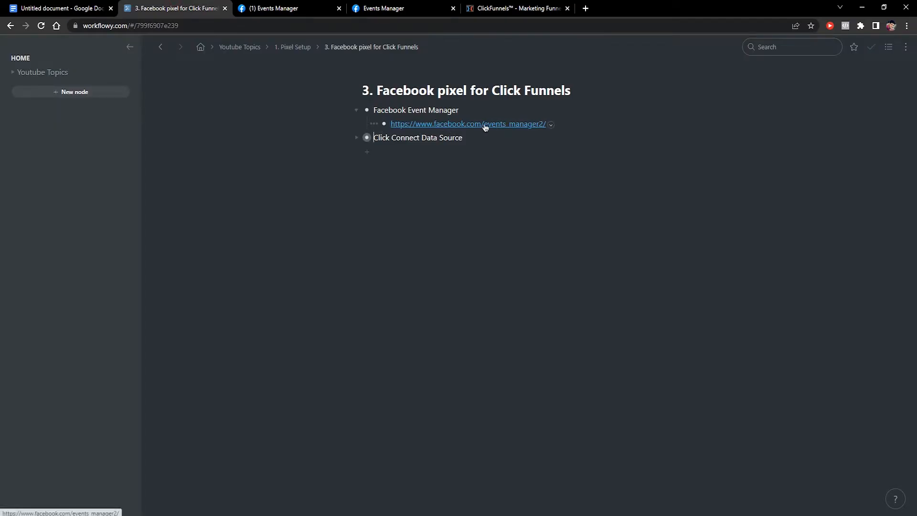
Open the facebook.com/events_manager2 link from the lesson notes in a new tab
{"action": "left_click", "coordinate": [525, 127]}
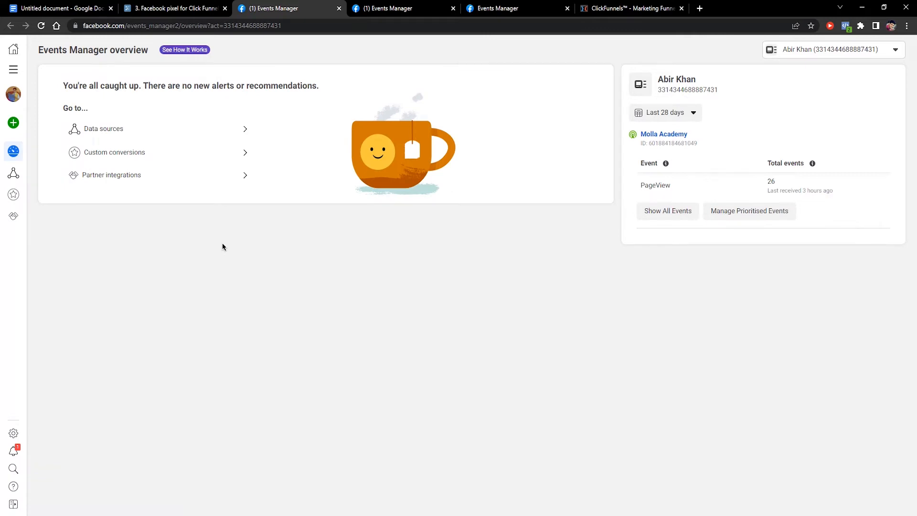
Close the two duplicate Events Manager tabs and expand the left sidebar
{"action": "left_click", "coordinate": [453, 8]}
{"action": "left_click", "coordinate": [453, 9]}
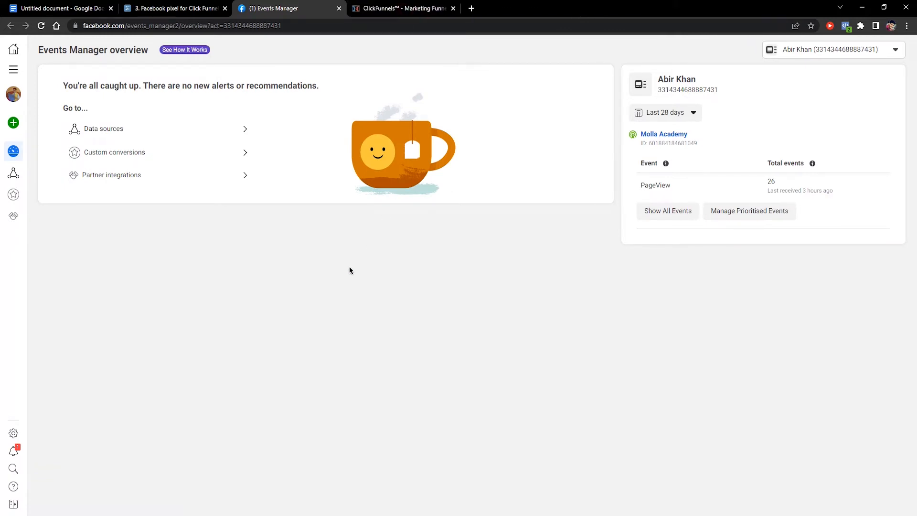
{"action": "left_click", "coordinate": [14, 504]}
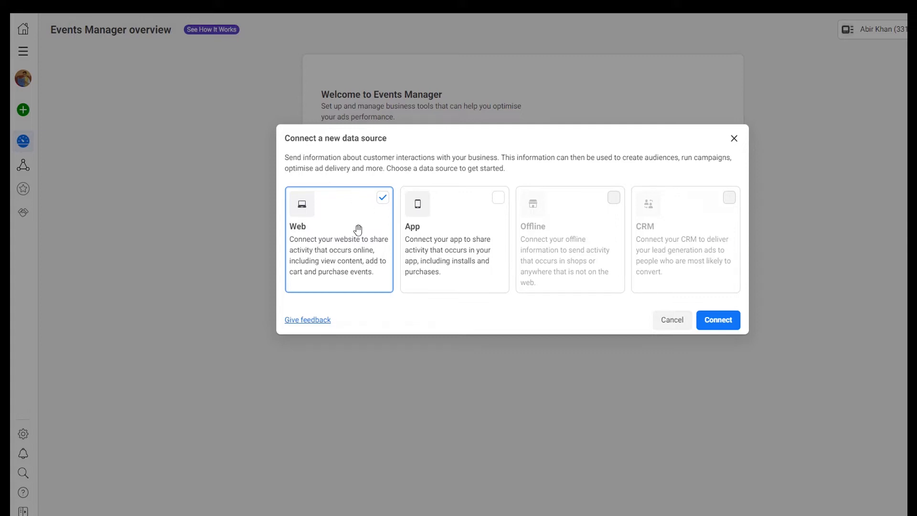
Connect a new Web data source, creating the 'Molla Academy' pixel
{"action": "left_click", "coordinate": [382, 198]}
{"action": "left_click", "coordinate": [727, 326]}
{"action": "left_click", "coordinate": [484, 202]}
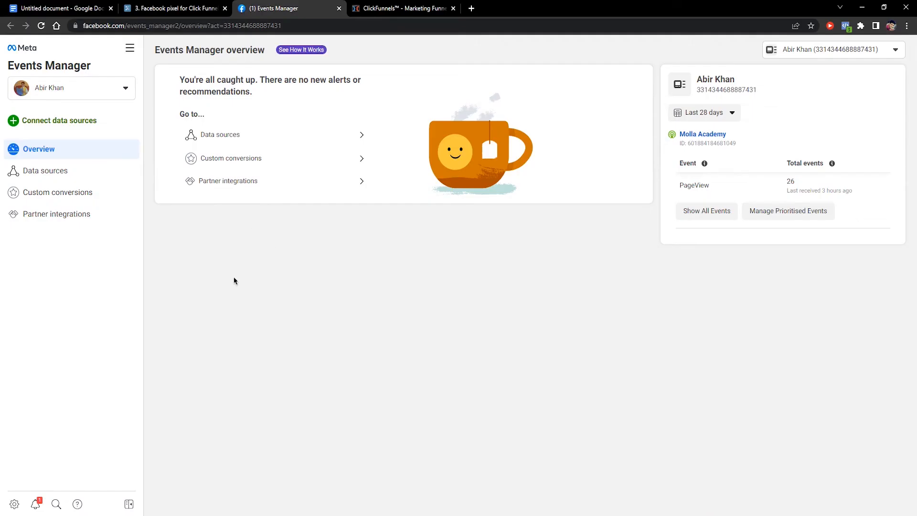
From Data sources, choose Install Code Manually and copy the pixel's base code
{"action": "left_click", "coordinate": [58, 172]}
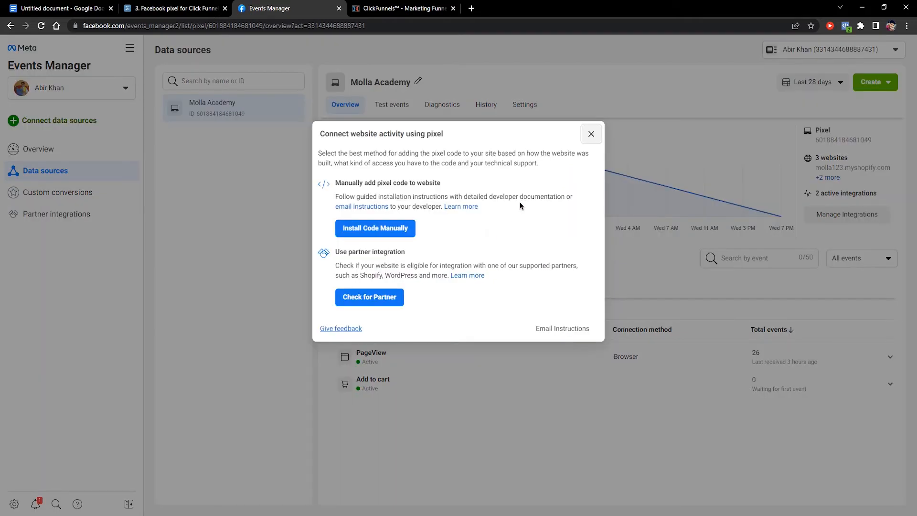
{"action": "left_click", "coordinate": [363, 142]}
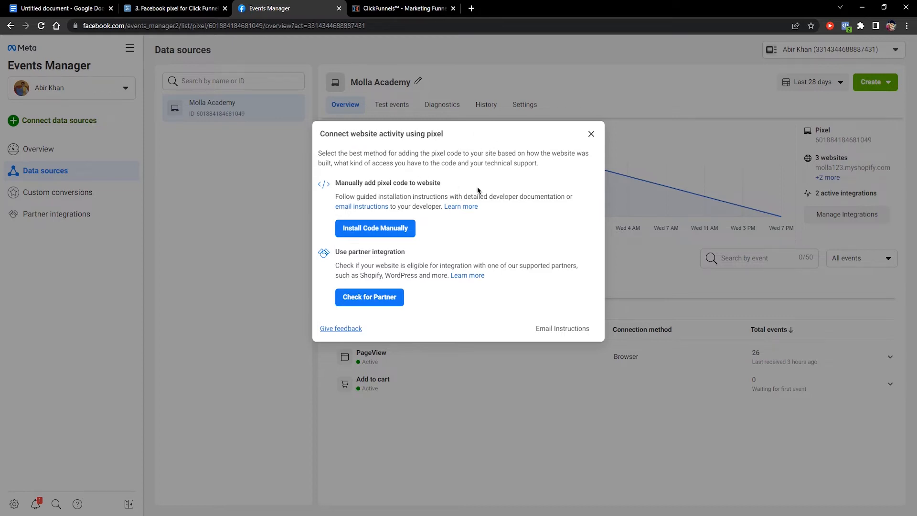
{"action": "left_click", "coordinate": [384, 231]}
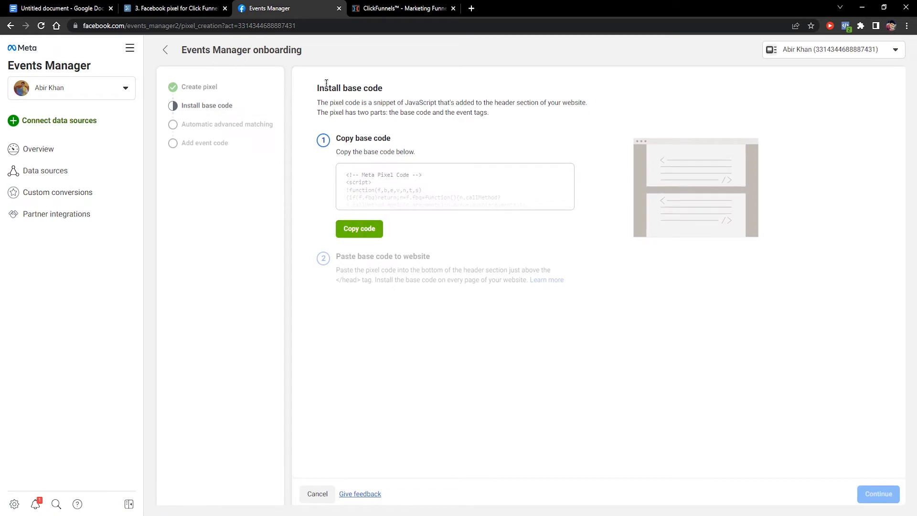
{"action": "left_click", "coordinate": [366, 230]}
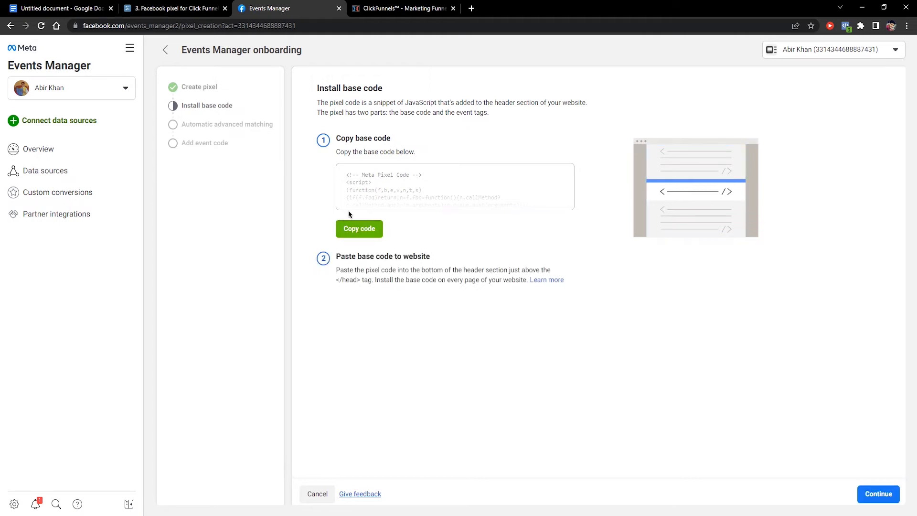
{"action": "left_click", "coordinate": [396, 8]}
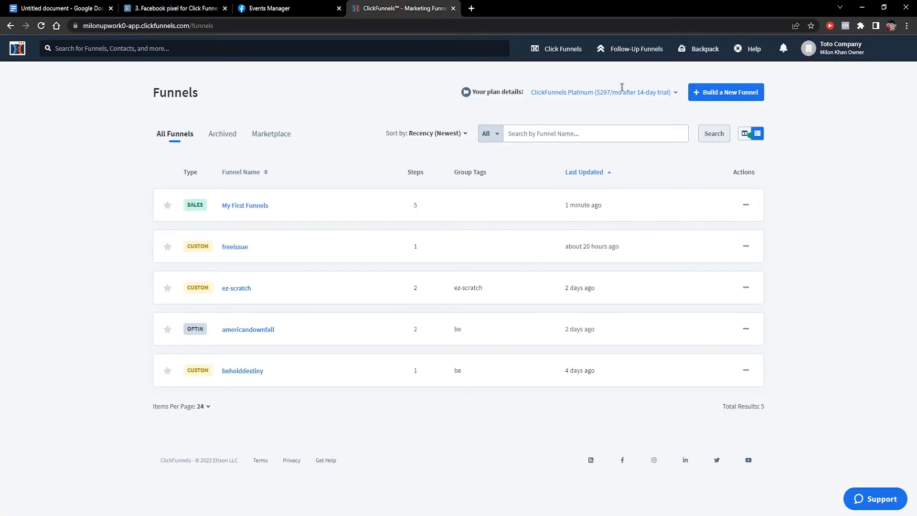
Go to Funnels, open 'My First Funnels', and edit its Squeeze Page step
{"action": "mouse_move", "coordinate": [558, 49]}
{"action": "left_click", "coordinate": [589, 75]}
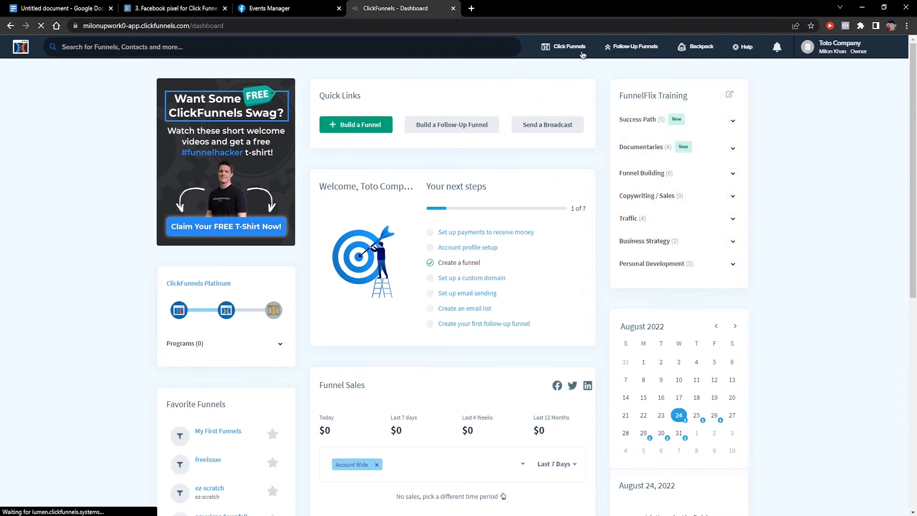
{"action": "mouse_move", "coordinate": [563, 46]}
{"action": "left_click", "coordinate": [560, 68]}
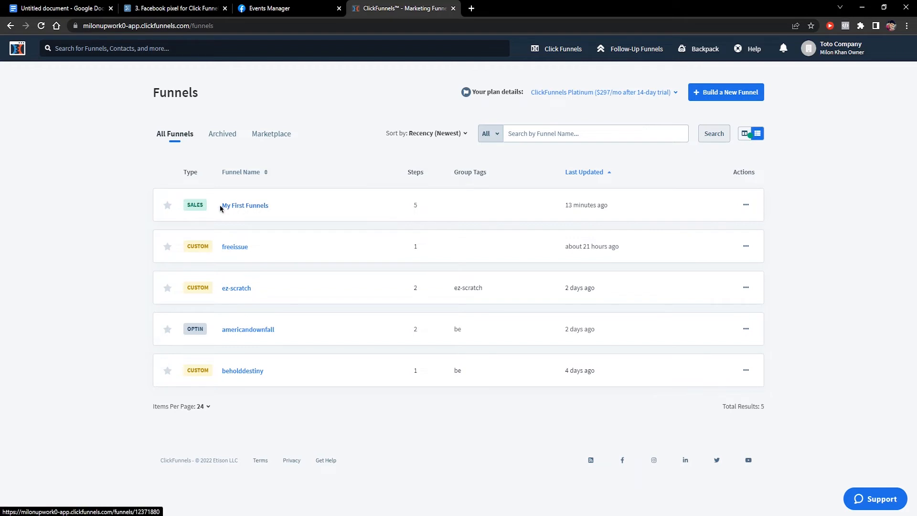
{"action": "left_click", "coordinate": [253, 208]}
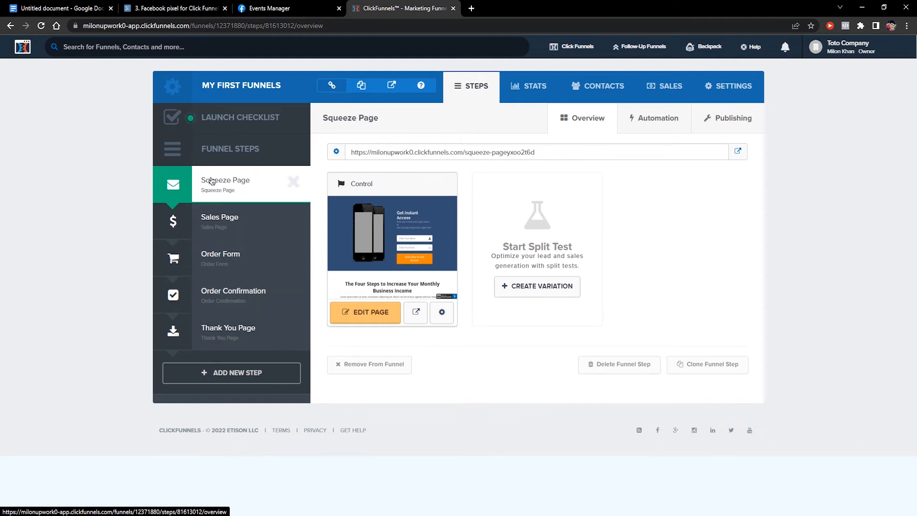
{"action": "left_click", "coordinate": [370, 315]}
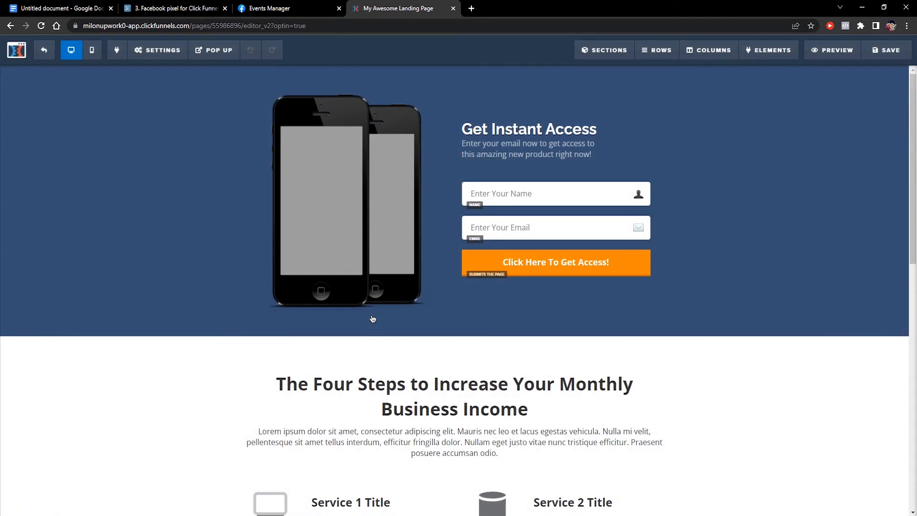
Open the page's Settings > Tracking Code dialog and bring up paste options in Header Code
{"action": "scroll", "coordinate": [762, 237], "scroll_direction": "down", "scroll_amount": 6}
{"action": "scroll", "coordinate": [715, 345], "scroll_direction": "up", "scroll_amount": 6}
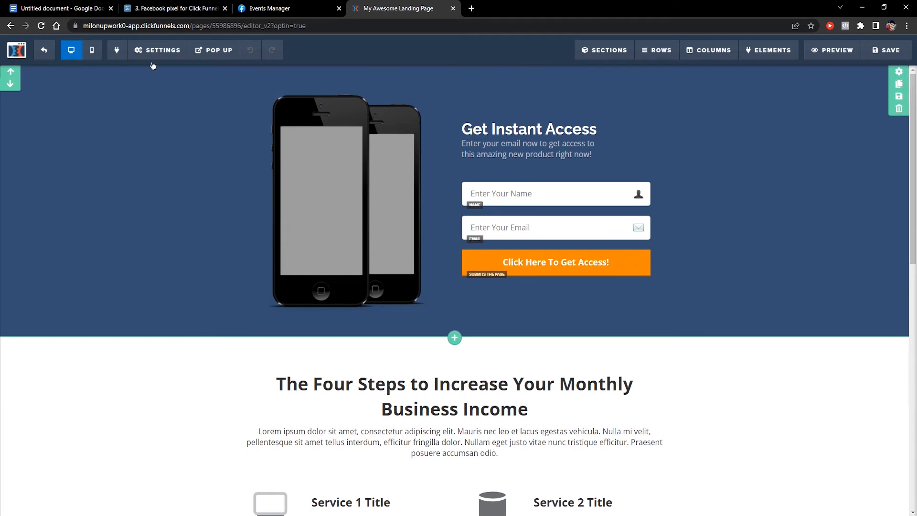
{"action": "mouse_move", "coordinate": [165, 51]}
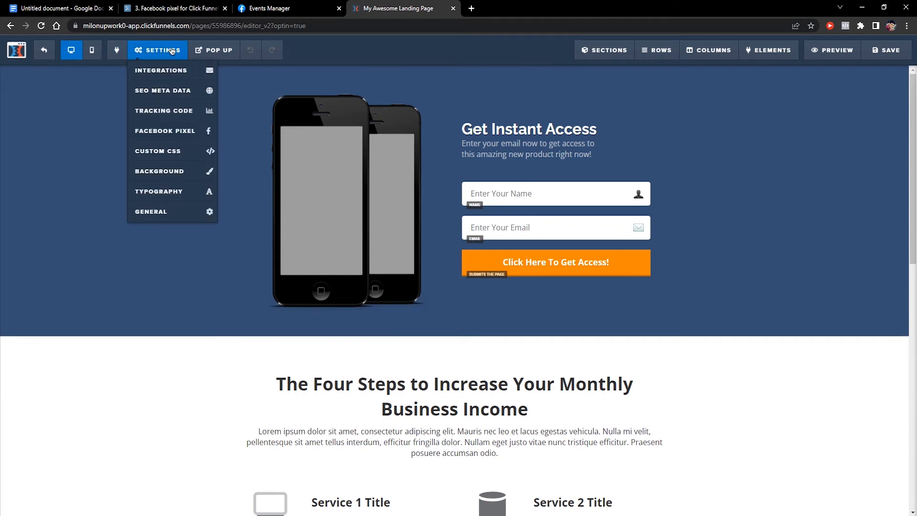
{"action": "left_click", "coordinate": [188, 114]}
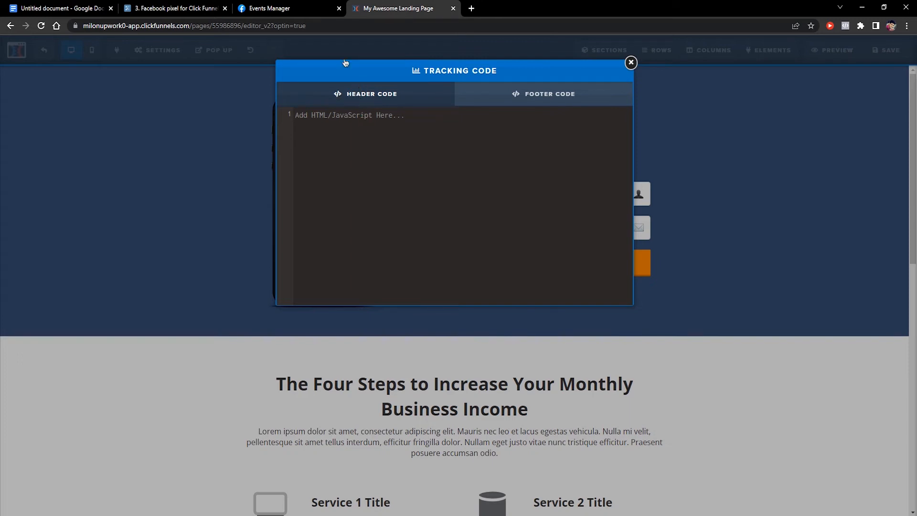
{"action": "left_click", "coordinate": [287, 8]}
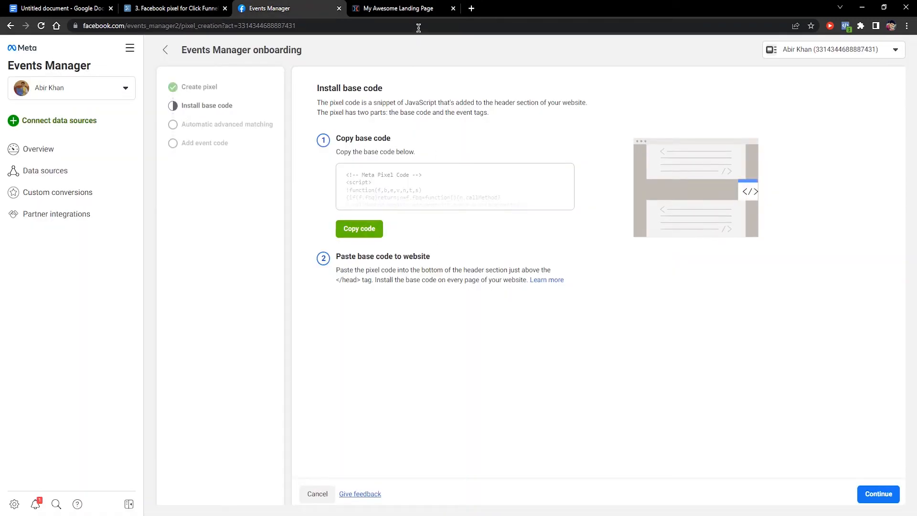
{"action": "left_click", "coordinate": [410, 9]}
{"action": "right_click", "coordinate": [334, 170]}
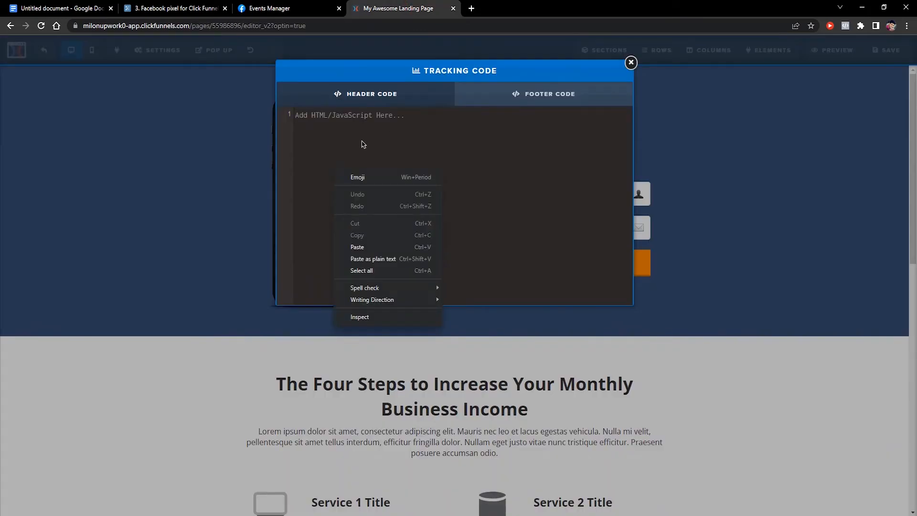
Paste the Meta Pixel base code into Header Code and review the pixel ID and PageView call
{"action": "left_click", "coordinate": [370, 247]}
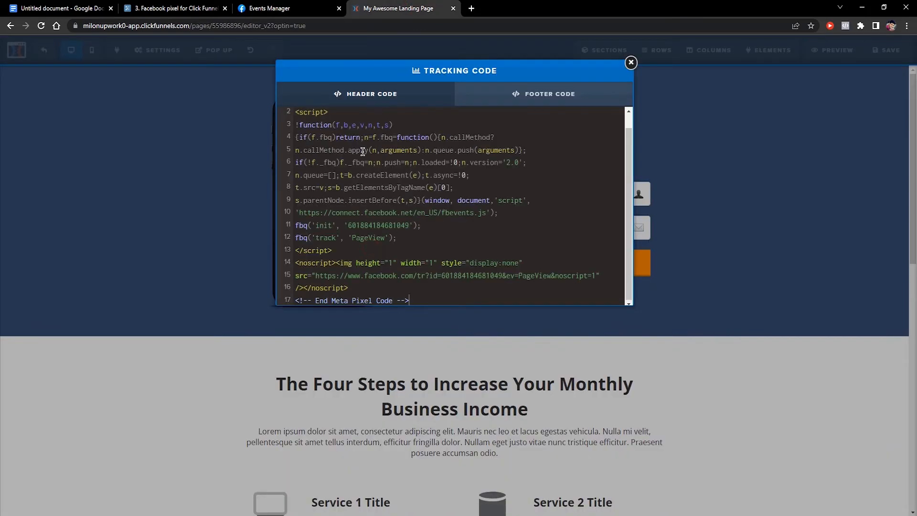
{"action": "scroll", "coordinate": [420, 143], "scroll_direction": "up", "scroll_amount": 2}
{"action": "scroll", "coordinate": [440, 154], "scroll_direction": "down", "scroll_amount": 1}
{"action": "left_click", "coordinate": [372, 226]}
{"action": "double_click", "coordinate": [371, 226]}
{"action": "double_click", "coordinate": [318, 226]}
{"action": "double_click", "coordinate": [381, 226]}
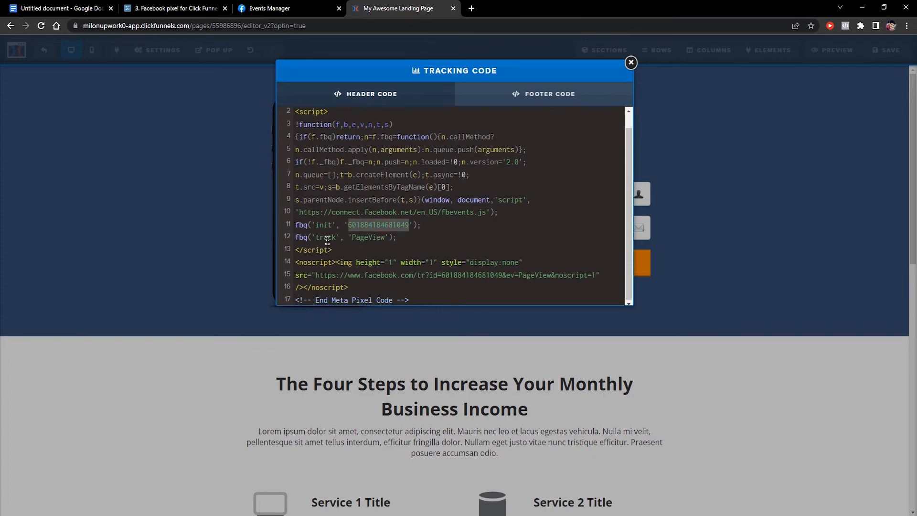
{"action": "double_click", "coordinate": [328, 238]}
{"action": "double_click", "coordinate": [365, 237]}
{"action": "left_click", "coordinate": [371, 239]}
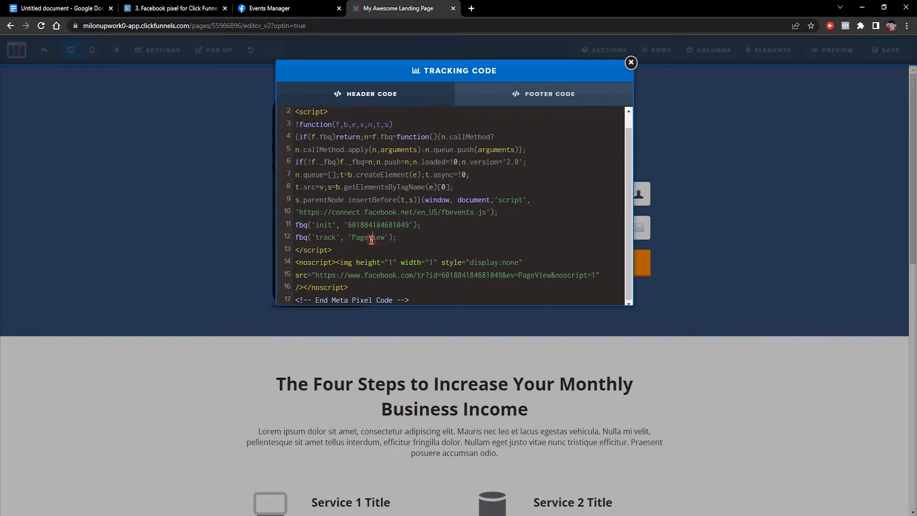
{"action": "left_click_drag", "start_coordinate": [300, 237], "coordinate": [435, 238]}
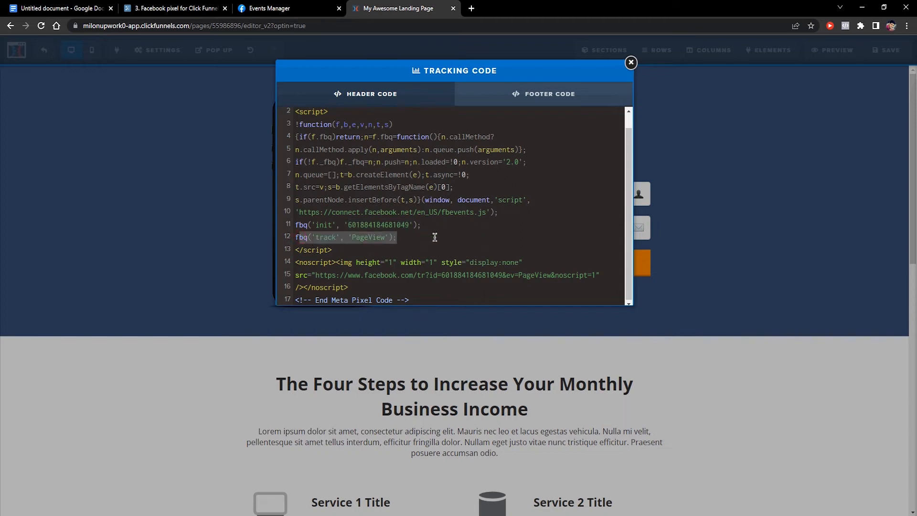
{"action": "left_click", "coordinate": [428, 238]}
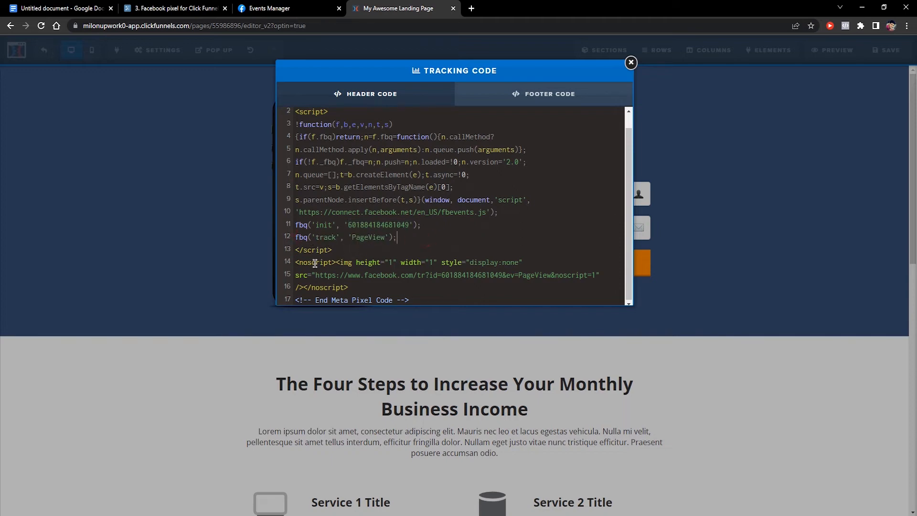
Delete the noscript block on lines 14–16 and the leftover empty line
{"action": "left_click_drag", "start_coordinate": [295, 261], "coordinate": [430, 263]}
{"action": "left_click", "coordinate": [336, 264]}
{"action": "left_click", "coordinate": [351, 287]}
{"action": "double_click", "coordinate": [318, 263]}
{"action": "left_click", "coordinate": [332, 287]}
{"action": "left_click", "coordinate": [374, 287]}
{"action": "left_click_drag", "start_coordinate": [321, 264], "coordinate": [354, 287]}
{"action": "left_click", "coordinate": [361, 287]}
{"action": "left_click_drag", "start_coordinate": [359, 287], "coordinate": [293, 267]}
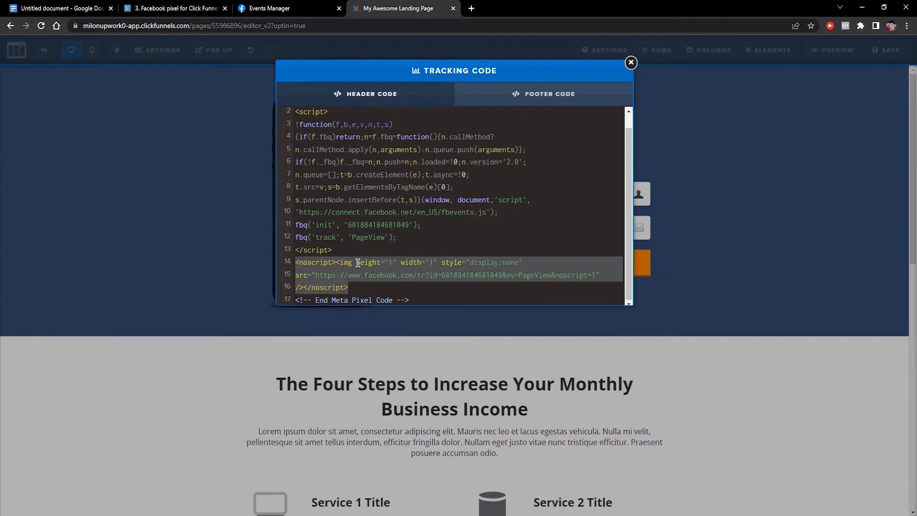
{"action": "key", "text": "BackSpace"}
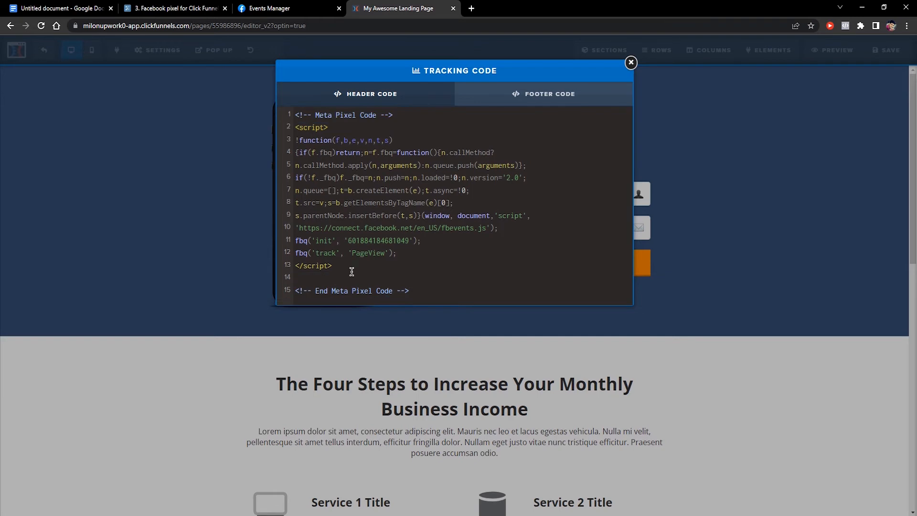
{"action": "key", "text": "Delete"}
Review the opening and closing script tags of the remaining pixel code
{"action": "double_click", "coordinate": [308, 129]}
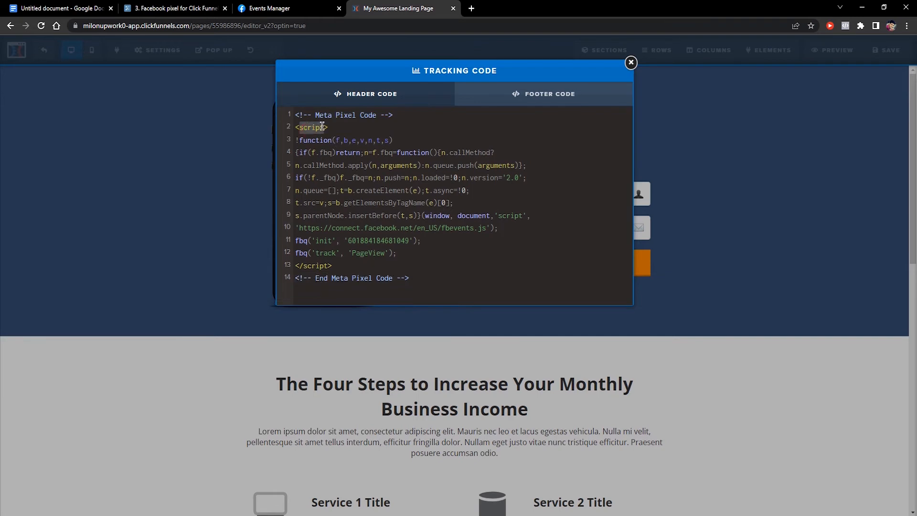
{"action": "left_click", "coordinate": [300, 266]}
{"action": "double_click", "coordinate": [315, 266]}
{"action": "left_click", "coordinate": [345, 266]}
Close the tracking code window, check the preview for a pixel, and save the squeeze page
{"action": "left_click", "coordinate": [729, 223]}
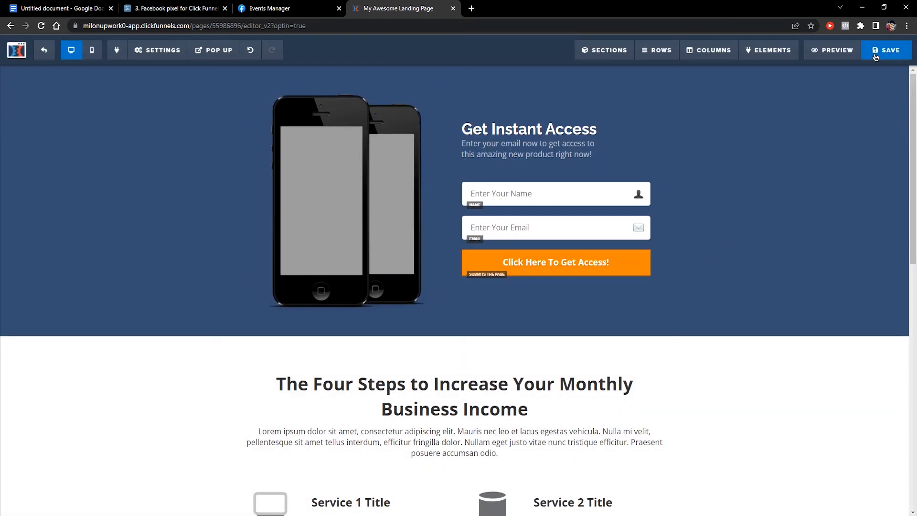
{"action": "left_click", "coordinate": [836, 52]}
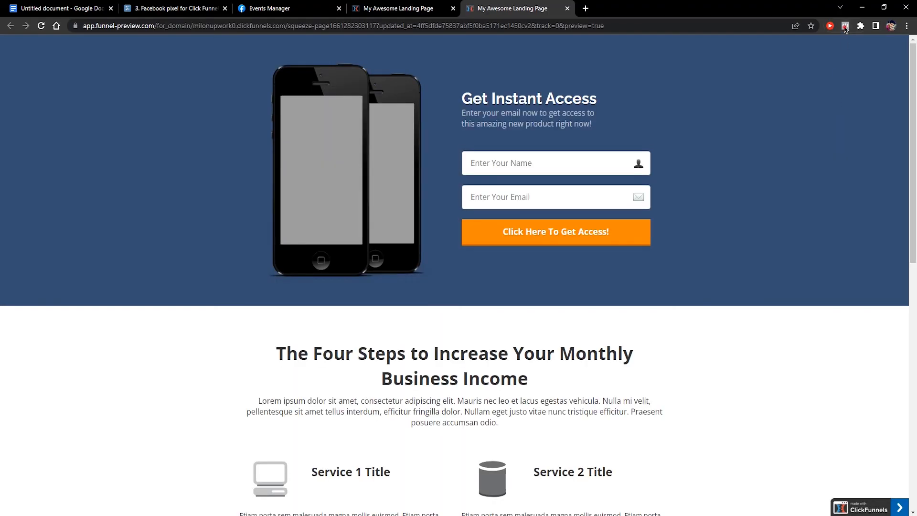
{"action": "left_click", "coordinate": [846, 25]}
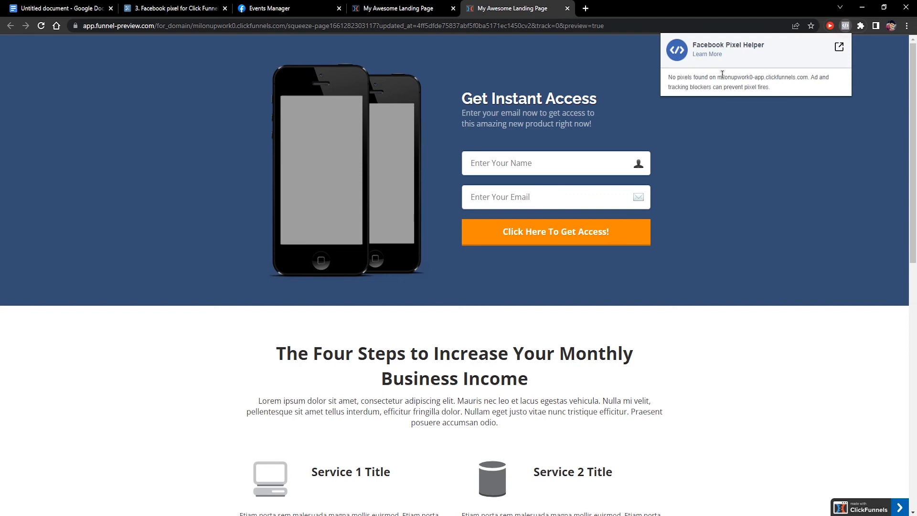
{"action": "left_click", "coordinate": [747, 196]}
{"action": "scroll", "coordinate": [556, 278], "scroll_direction": "down", "scroll_amount": 2}
{"action": "scroll", "coordinate": [556, 278], "scroll_direction": "up", "scroll_amount": 2}
{"action": "left_click", "coordinate": [416, 4]}
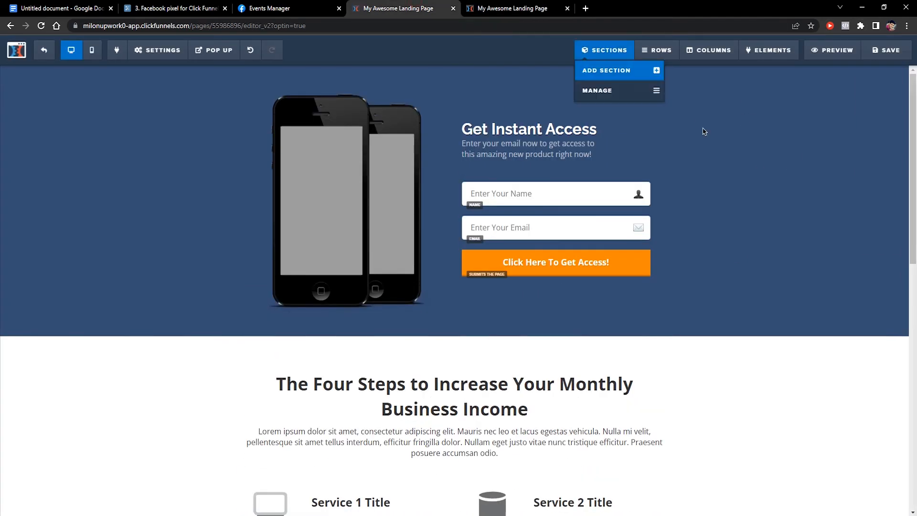
{"action": "left_click", "coordinate": [886, 51]}
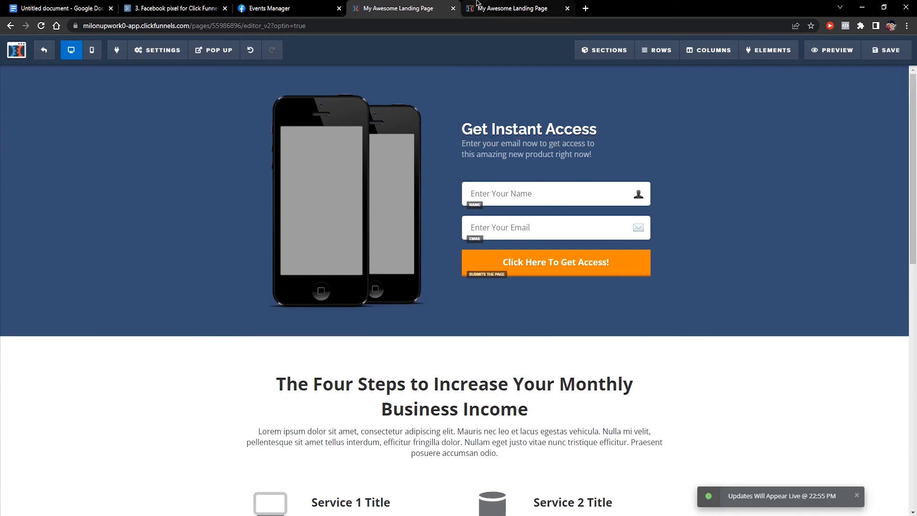
Reload the preview and confirm in Pixel Helper that the pixel fires PageView
{"action": "left_click", "coordinate": [505, 9]}
{"action": "left_click", "coordinate": [41, 26]}
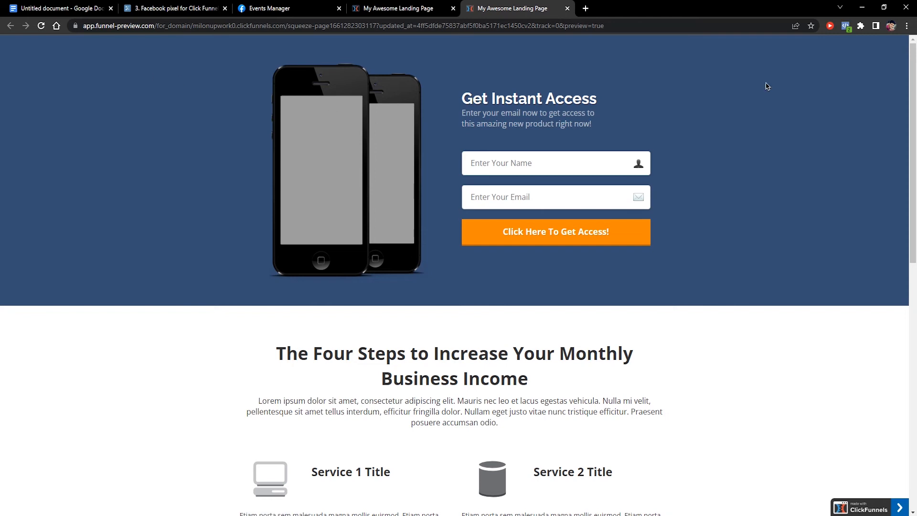
{"action": "left_click", "coordinate": [846, 26]}
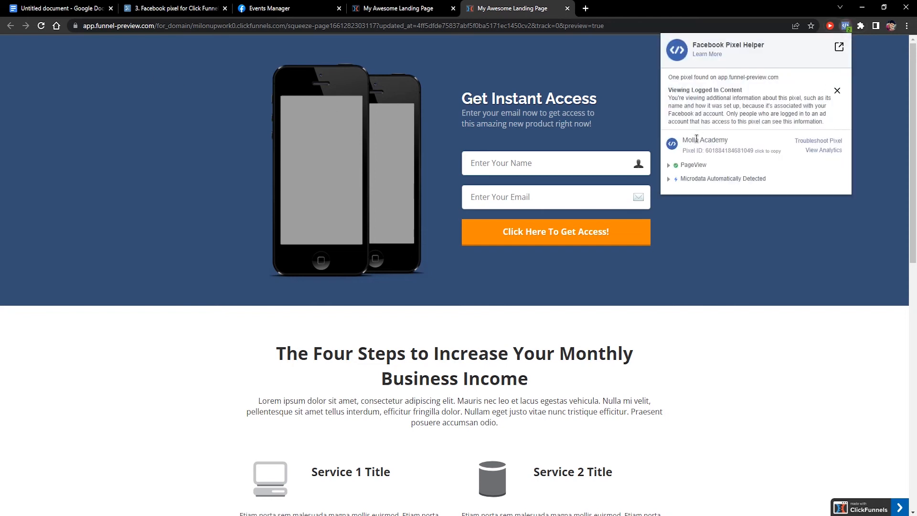
{"action": "left_click_drag", "start_coordinate": [685, 140], "coordinate": [726, 139]}
{"action": "left_click", "coordinate": [738, 151]}
{"action": "left_click", "coordinate": [670, 165]}
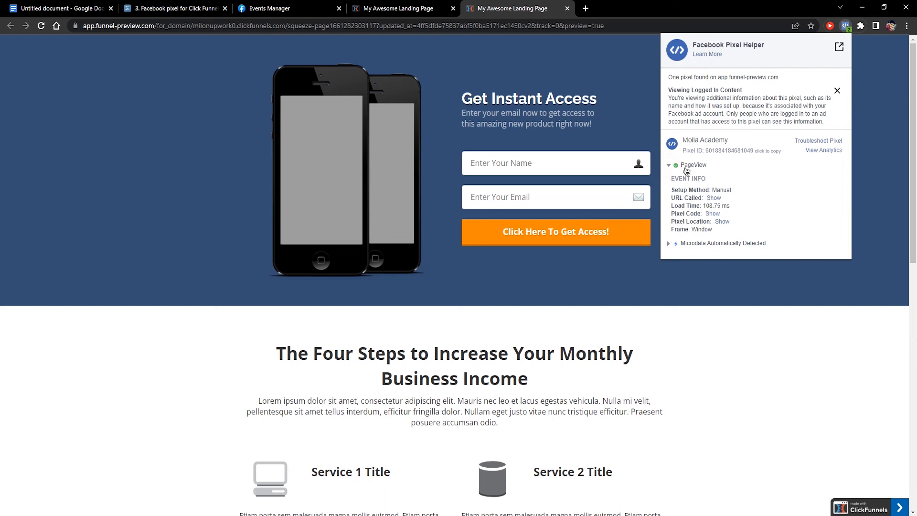
{"action": "left_click", "coordinate": [269, 8]}
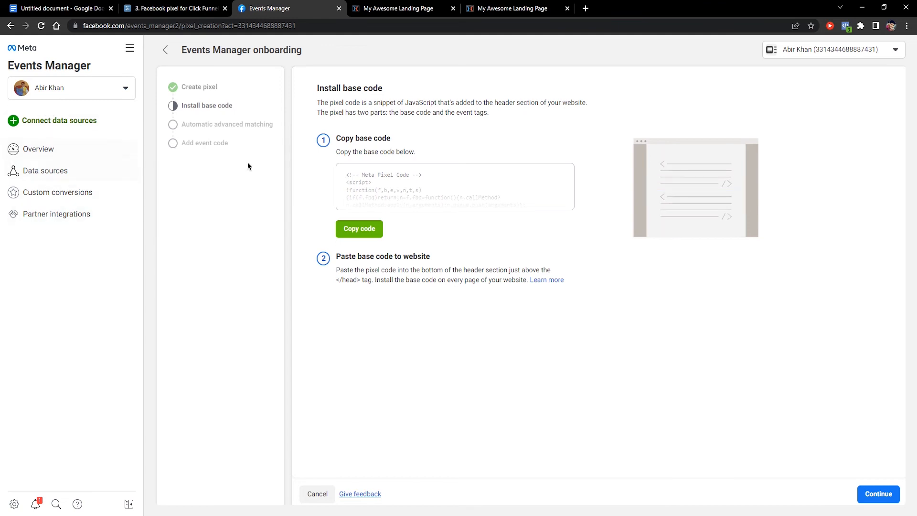
Finish the pixel setup wizard with automatic advanced matching on and go to Pixel Overview
{"action": "left_click", "coordinate": [871, 491]}
{"action": "left_click", "coordinate": [329, 158]}
{"action": "left_click", "coordinate": [329, 158]}
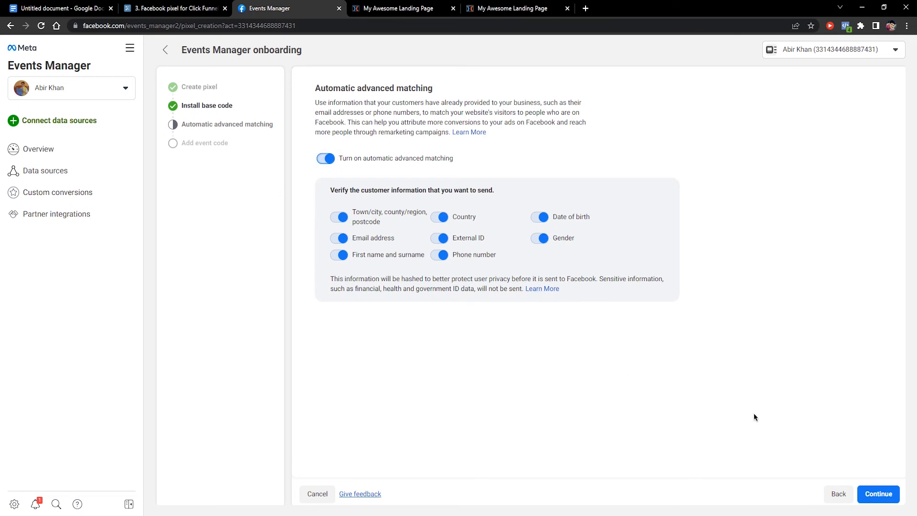
{"action": "left_click", "coordinate": [879, 493]}
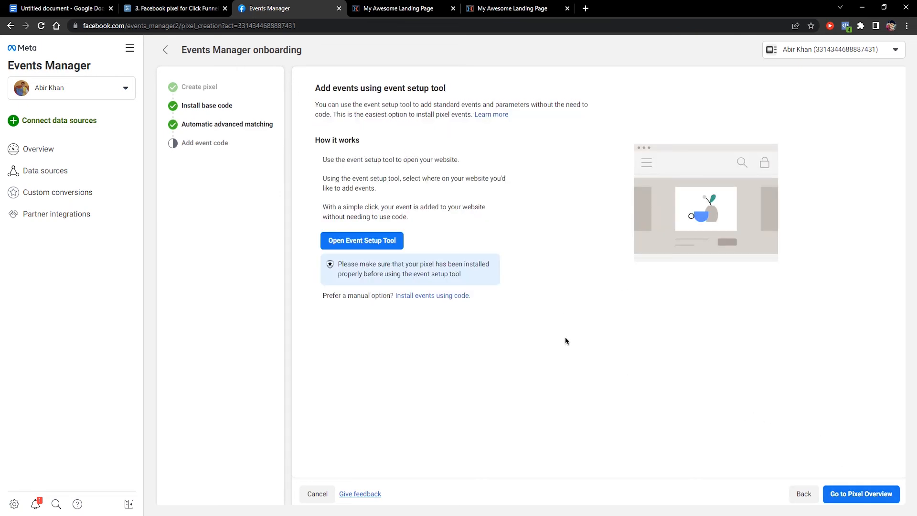
{"action": "left_click", "coordinate": [850, 492]}
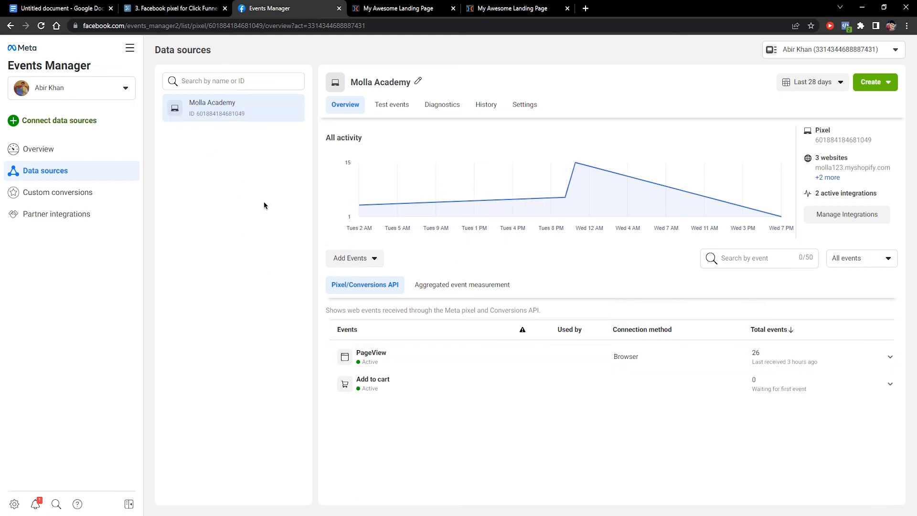
Clear the Molla Academy test events activity and return to the squeeze page preview
{"action": "left_click", "coordinate": [388, 107]}
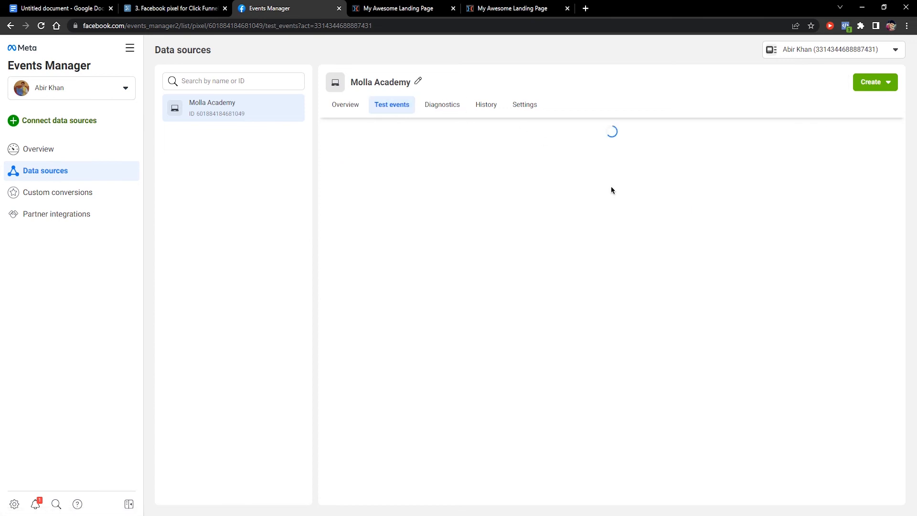
{"action": "left_click", "coordinate": [856, 175]}
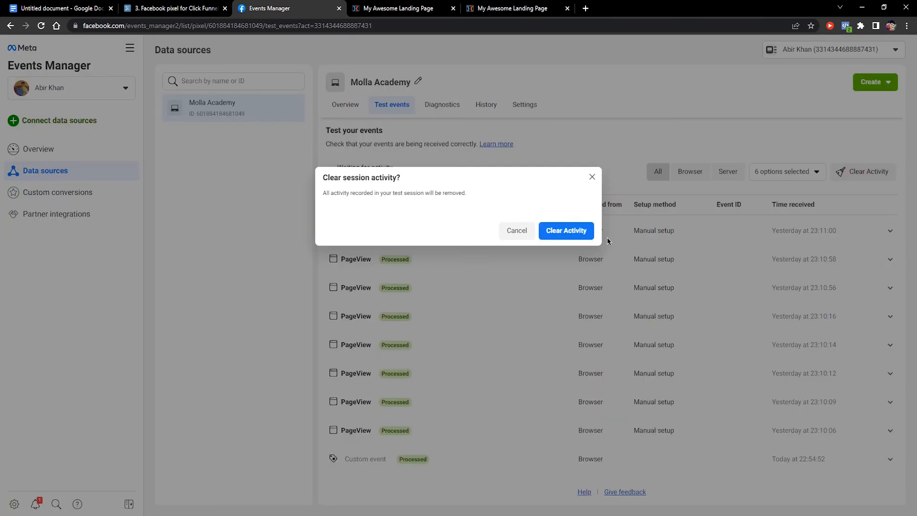
{"action": "left_click", "coordinate": [591, 239]}
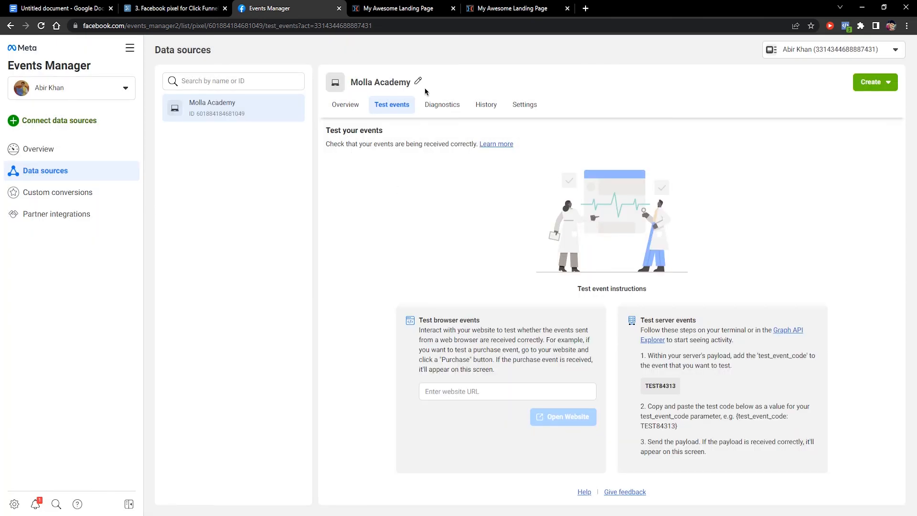
{"action": "left_click", "coordinate": [420, 7]}
{"action": "left_click", "coordinate": [497, 4]}
{"action": "left_click", "coordinate": [207, 25]}
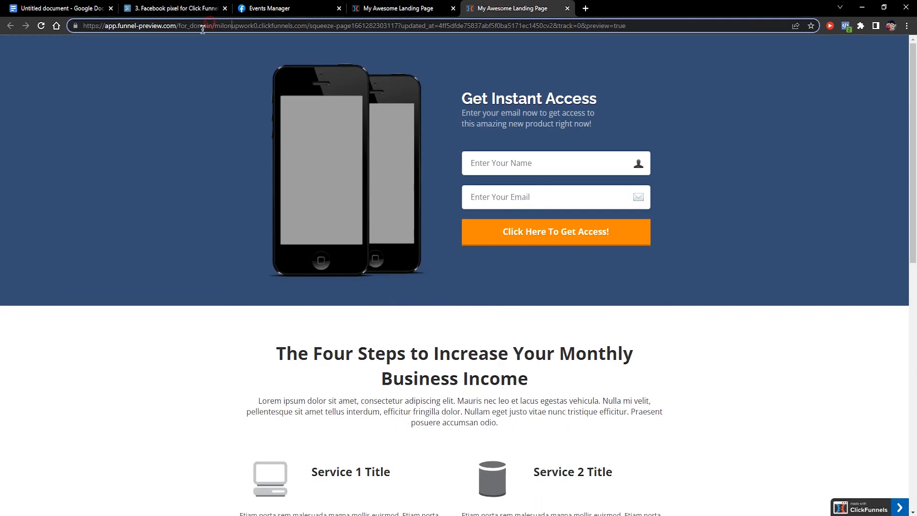
Exit the ClickFunnels page editor and close the preview tab
{"action": "left_click_drag", "start_coordinate": [177, 26], "coordinate": [57, 27]}
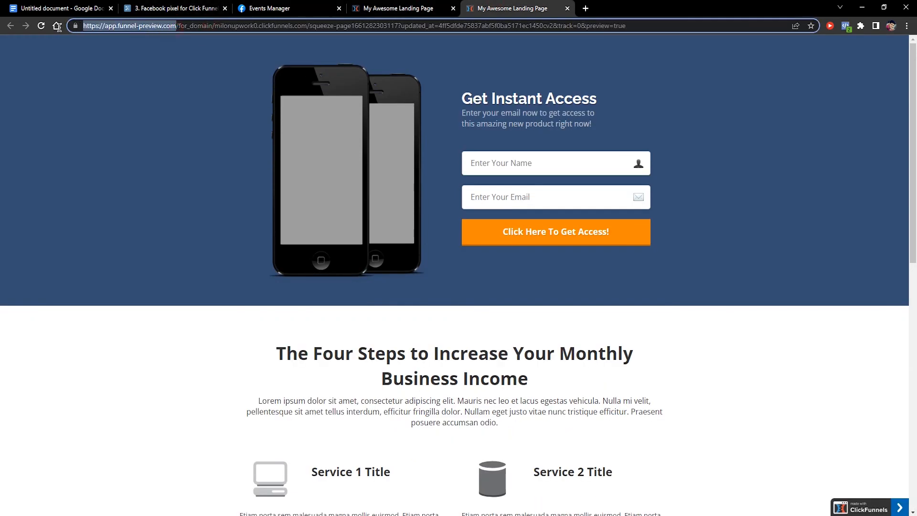
{"action": "left_click", "coordinate": [164, 59]}
{"action": "left_click", "coordinate": [407, 5]}
{"action": "left_click", "coordinate": [49, 52]}
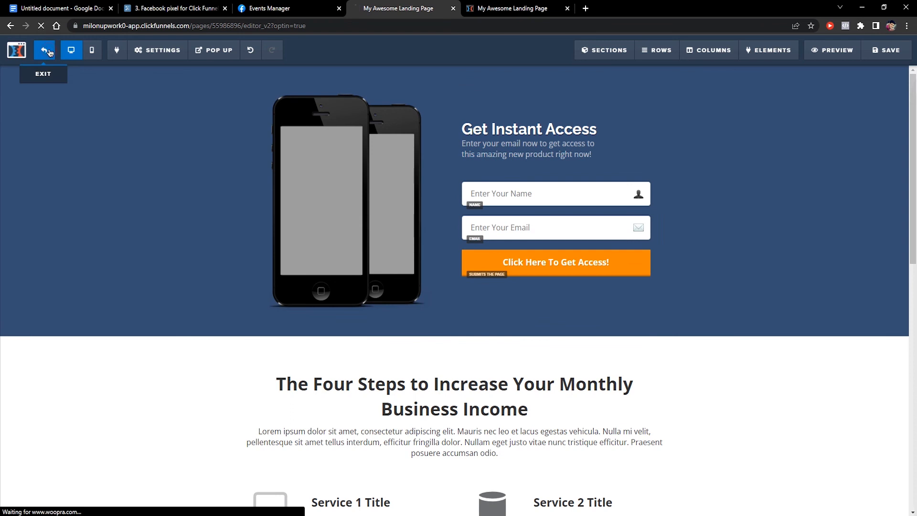
{"action": "left_click", "coordinate": [514, 8]}
{"action": "left_click", "coordinate": [567, 8]}
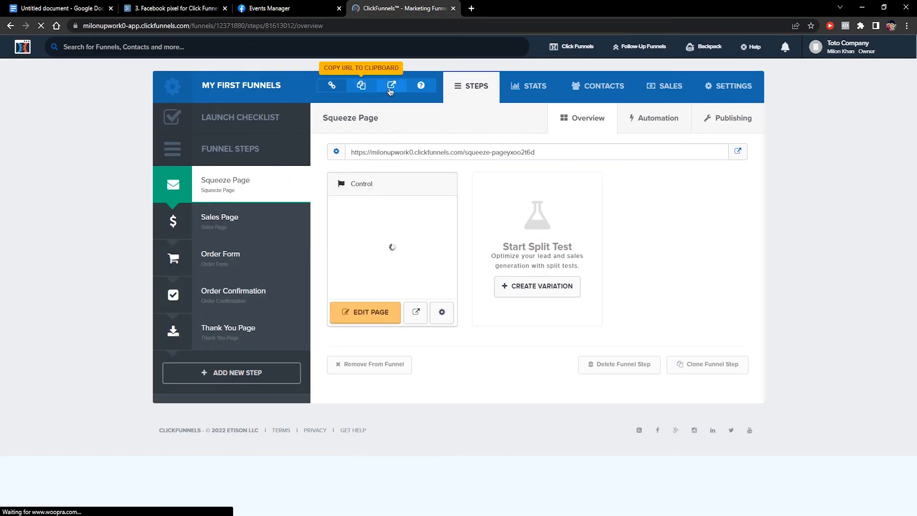
Open the live squeeze page in a new tab and copy its web address
{"action": "left_click", "coordinate": [390, 89]}
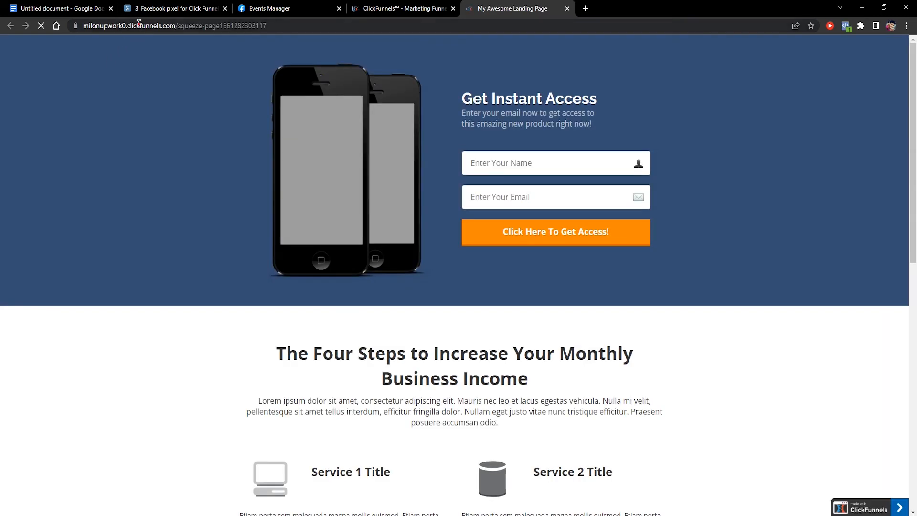
{"action": "left_click", "coordinate": [138, 25]}
{"action": "right_click", "coordinate": [139, 26]}
{"action": "left_click", "coordinate": [176, 80]}
{"action": "left_click", "coordinate": [292, 9]}
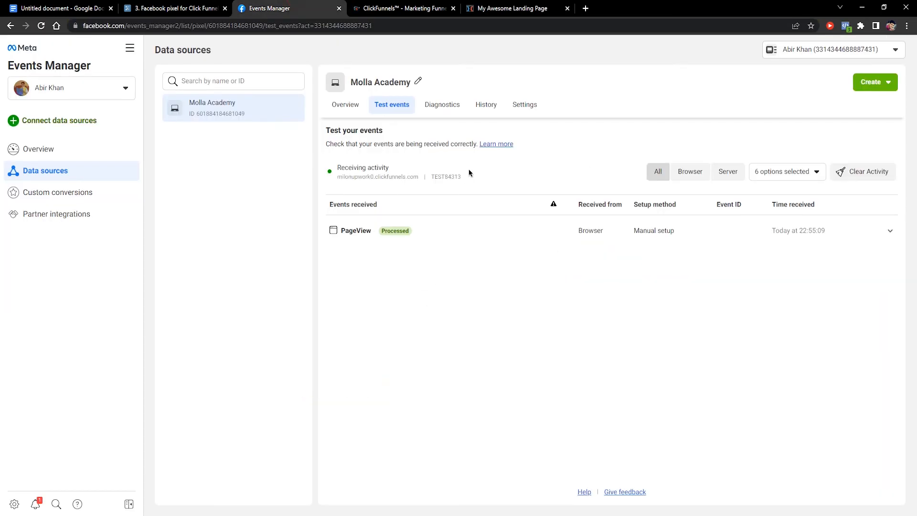
Inspect the received PageView event's page address, then clear the test session activity
{"action": "left_click", "coordinate": [800, 238]}
{"action": "left_click_drag", "start_coordinate": [470, 255], "coordinate": [562, 254]}
{"action": "left_click", "coordinate": [554, 329]}
{"action": "left_click", "coordinate": [513, 8]}
{"action": "left_click", "coordinate": [281, 8]}
{"action": "left_click", "coordinate": [873, 174]}
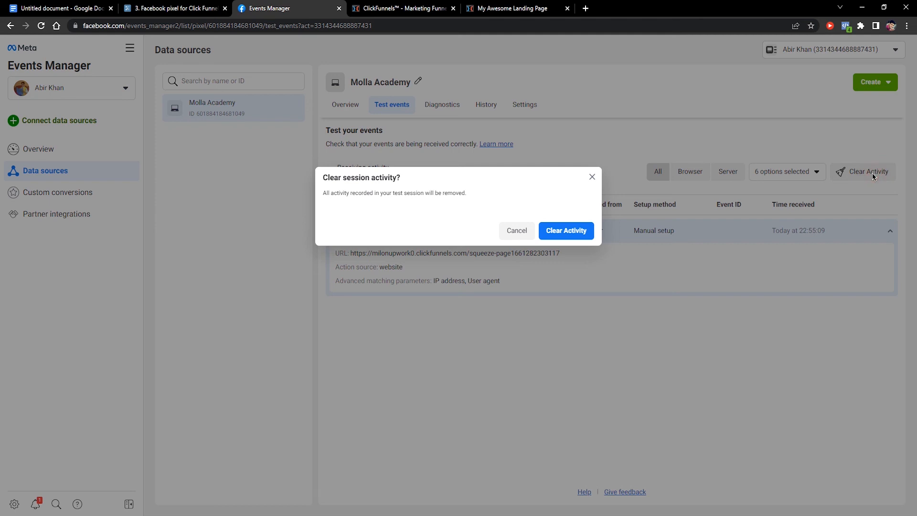
{"action": "left_click", "coordinate": [581, 234]}
Paste the live squeeze page address into the website URL field and open it for testing
{"action": "left_click", "coordinate": [448, 363]}
{"action": "right_click", "coordinate": [448, 363]}
{"action": "left_click", "coordinate": [497, 281]}
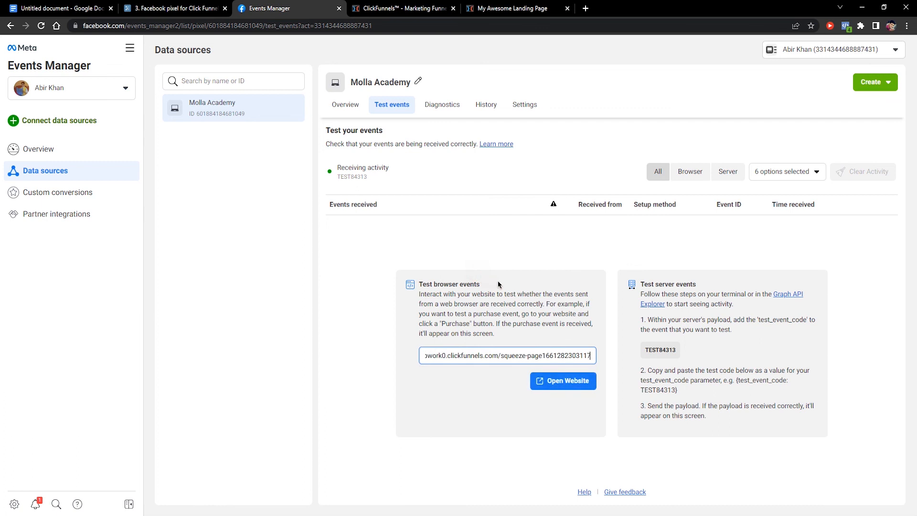
{"action": "left_click_drag", "start_coordinate": [525, 355], "coordinate": [387, 362]}
{"action": "left_click", "coordinate": [491, 356]}
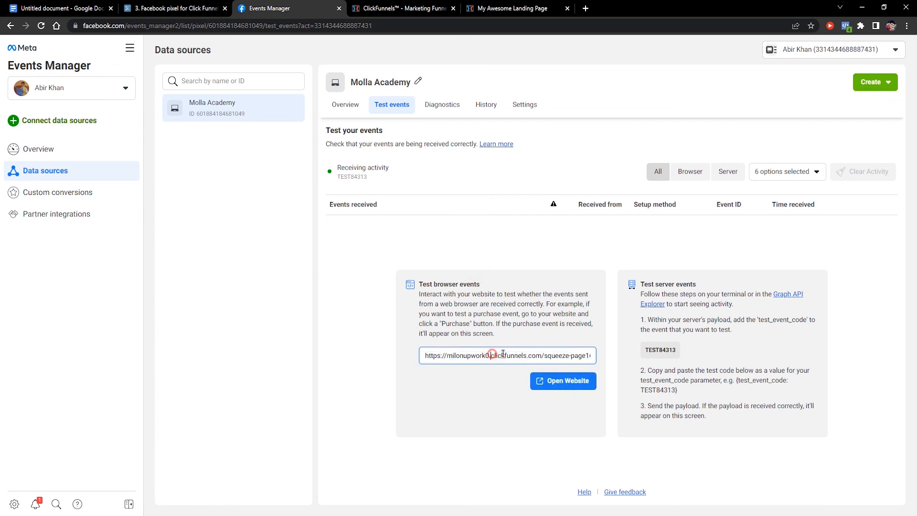
{"action": "left_click", "coordinate": [559, 381]}
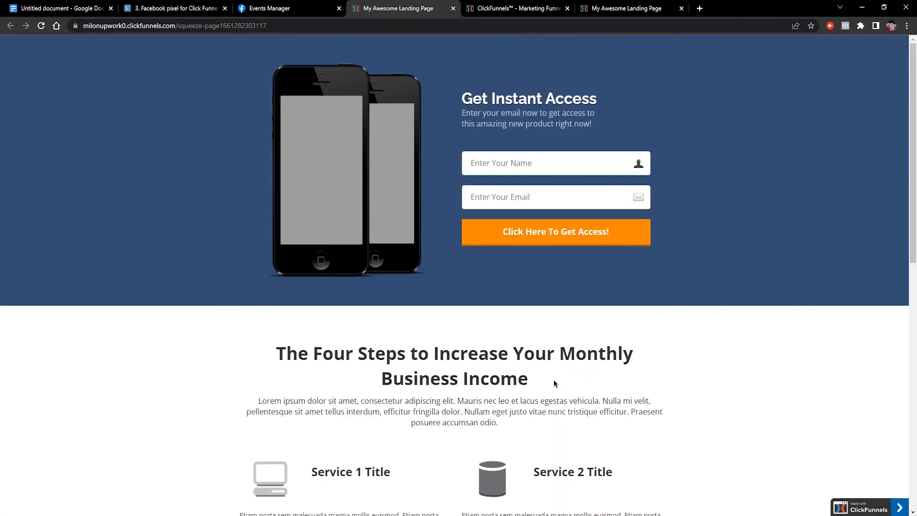
Scroll through the live squeeze page, then return to the Events Manager tab
{"action": "scroll", "coordinate": [649, 253], "scroll_direction": "down", "scroll_amount": 7}
{"action": "scroll", "coordinate": [471, 215], "scroll_direction": "up", "scroll_amount": 7}
{"action": "scroll", "coordinate": [578, 274], "scroll_direction": "down", "scroll_amount": 8}
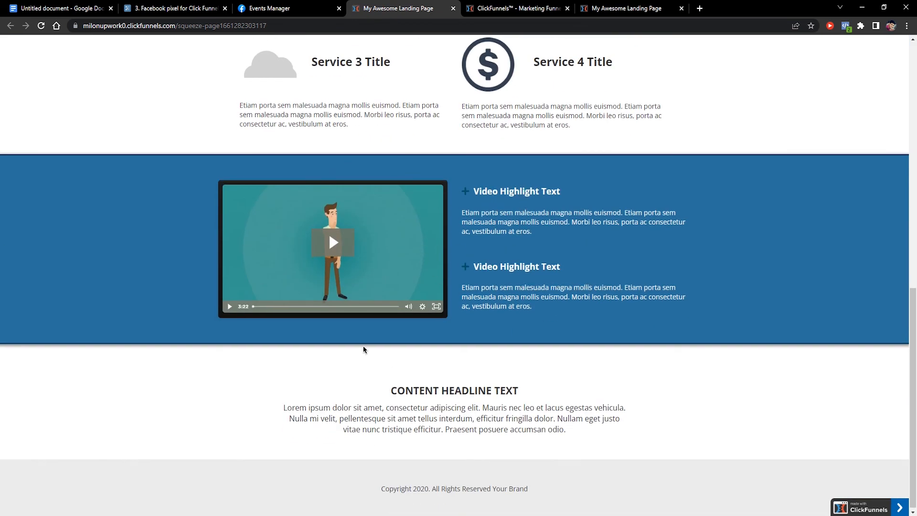
{"action": "scroll", "coordinate": [364, 350], "scroll_direction": "up", "scroll_amount": 7}
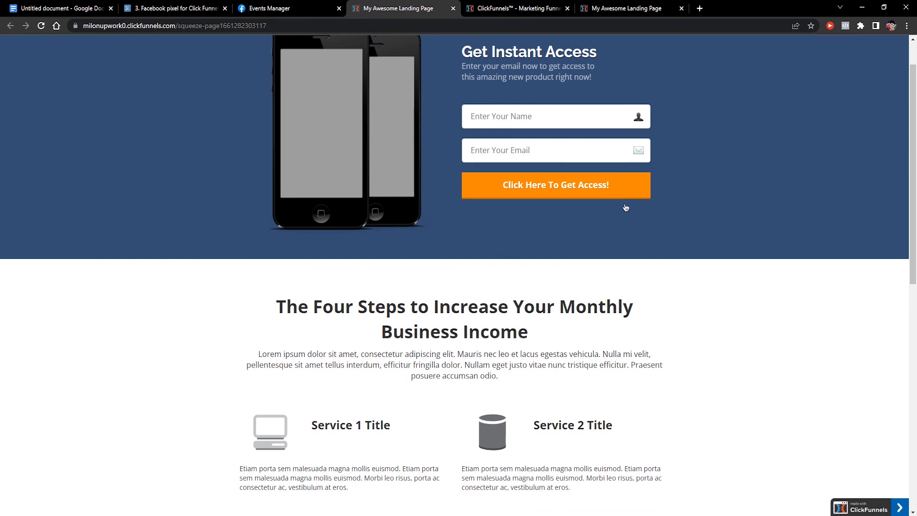
{"action": "scroll", "coordinate": [455, 161], "scroll_direction": "up", "scroll_amount": 1}
{"action": "key", "text": "ctrl+shift+Tab"}
Expand the newest and second PageView test events to check their page addresses
{"action": "left_click", "coordinate": [495, 234]}
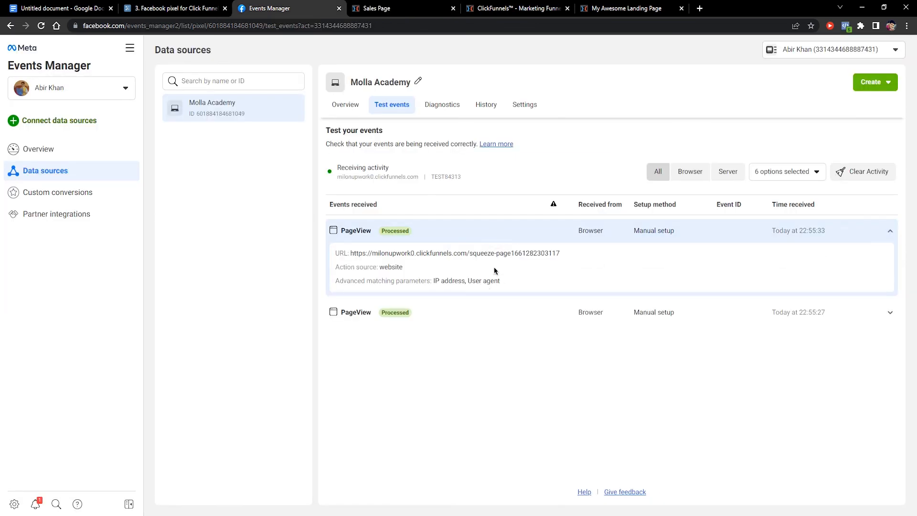
{"action": "left_click_drag", "start_coordinate": [473, 254], "coordinate": [578, 266]}
{"action": "left_click", "coordinate": [544, 280]}
{"action": "left_click", "coordinate": [412, 314]}
{"action": "left_click_drag", "start_coordinate": [522, 338], "coordinate": [545, 337]}
Visit the sales page, go back to the squeeze page, and scroll it down and up
{"action": "left_click", "coordinate": [420, 4]}
{"action": "left_click", "coordinate": [6, 27]}
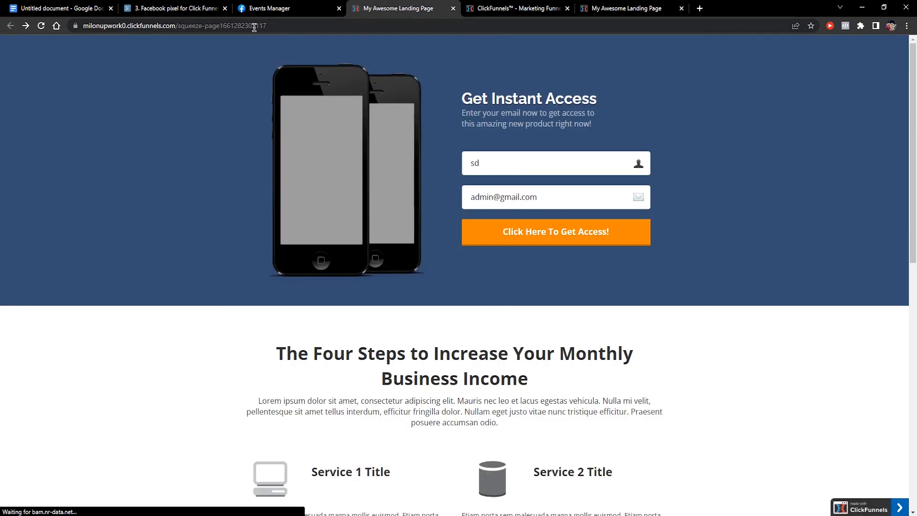
{"action": "left_click_drag", "start_coordinate": [277, 26], "coordinate": [306, 44]}
{"action": "left_click", "coordinate": [306, 45]}
{"action": "scroll", "coordinate": [549, 153], "scroll_direction": "down", "scroll_amount": 10}
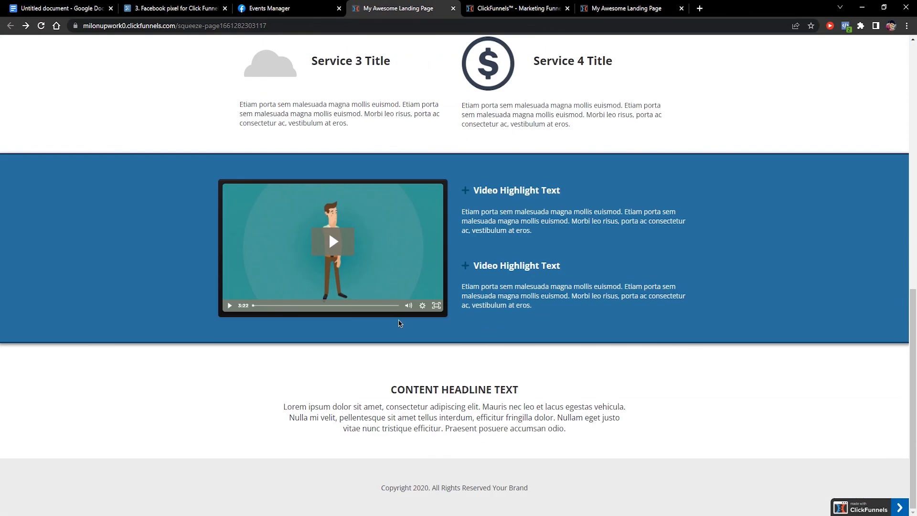
{"action": "scroll", "coordinate": [671, 256], "scroll_direction": "up", "scroll_amount": 6}
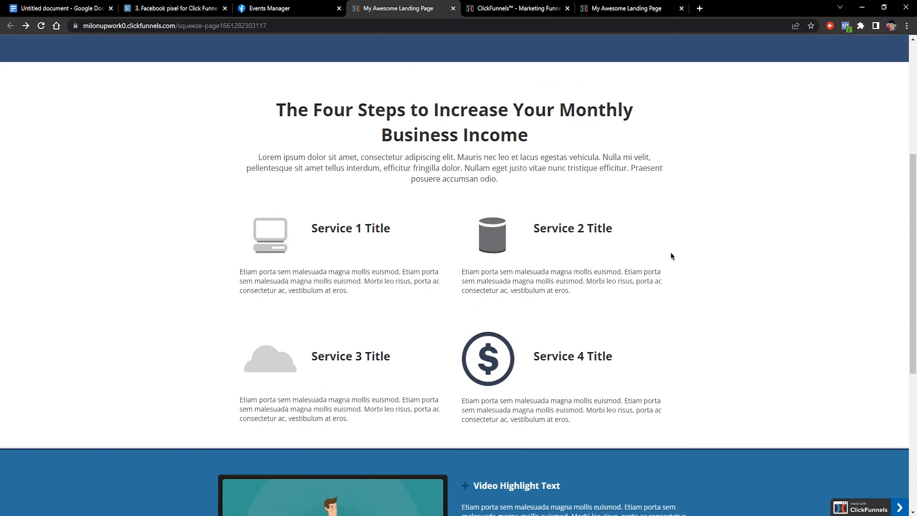
{"action": "scroll", "coordinate": [600, 268], "scroll_direction": "down", "scroll_amount": 5}
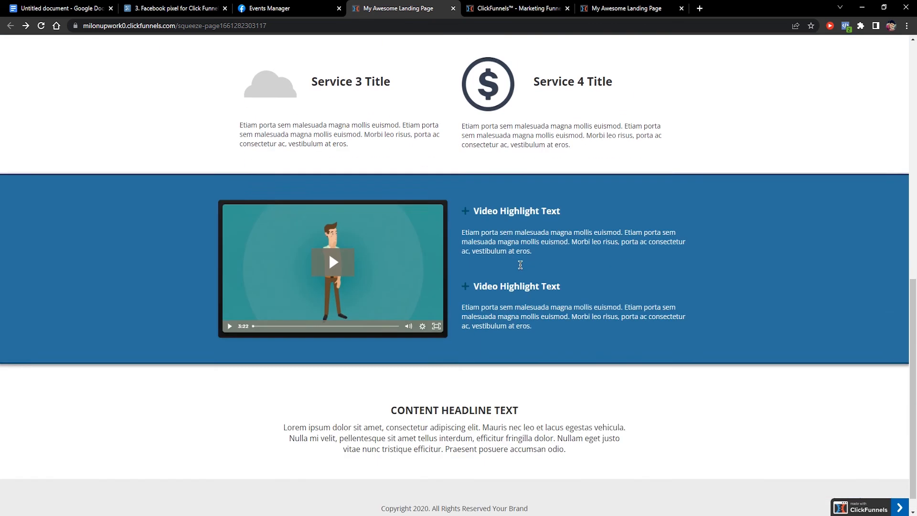
{"action": "scroll", "coordinate": [329, 231], "scroll_direction": "up", "scroll_amount": 8}
Check Pixel Helper, expand all three PageView test events, then view the pixel's Overview
{"action": "left_click", "coordinate": [845, 26]}
{"action": "left_click", "coordinate": [270, 9]}
{"action": "left_click", "coordinate": [445, 222]}
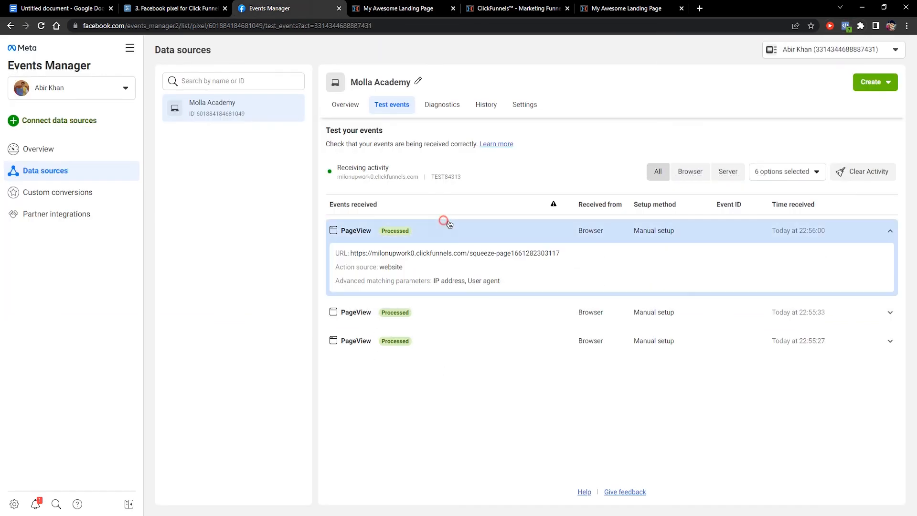
{"action": "left_click", "coordinate": [466, 316]}
{"action": "left_click", "coordinate": [421, 391]}
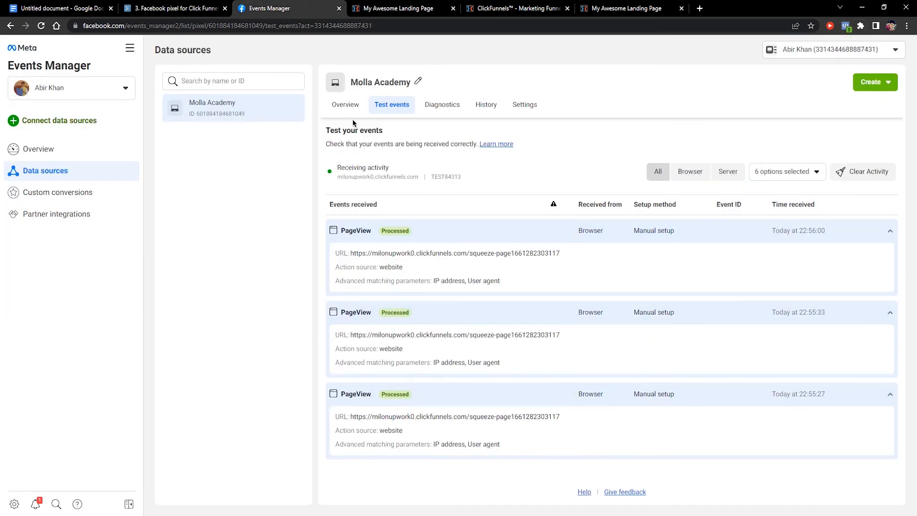
{"action": "left_click", "coordinate": [345, 105]}
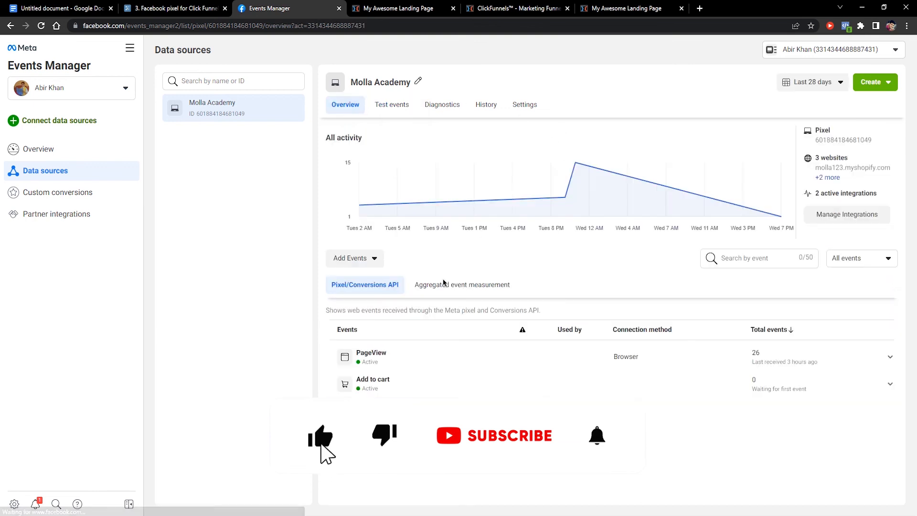